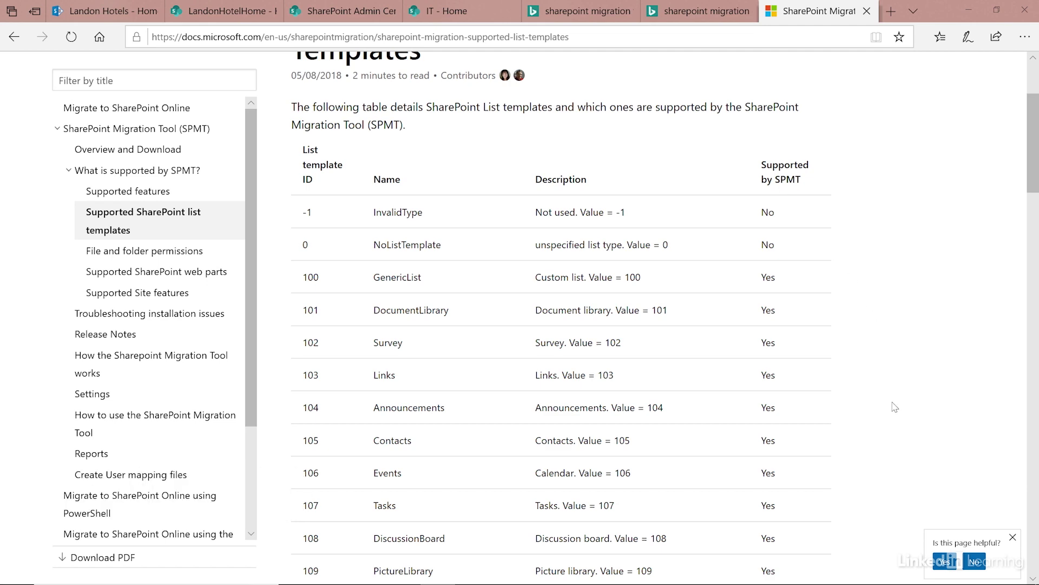
- Scroll past the supported list templates table to the migration tool's Download and Install section
scroll(895, 407, "down", 15)
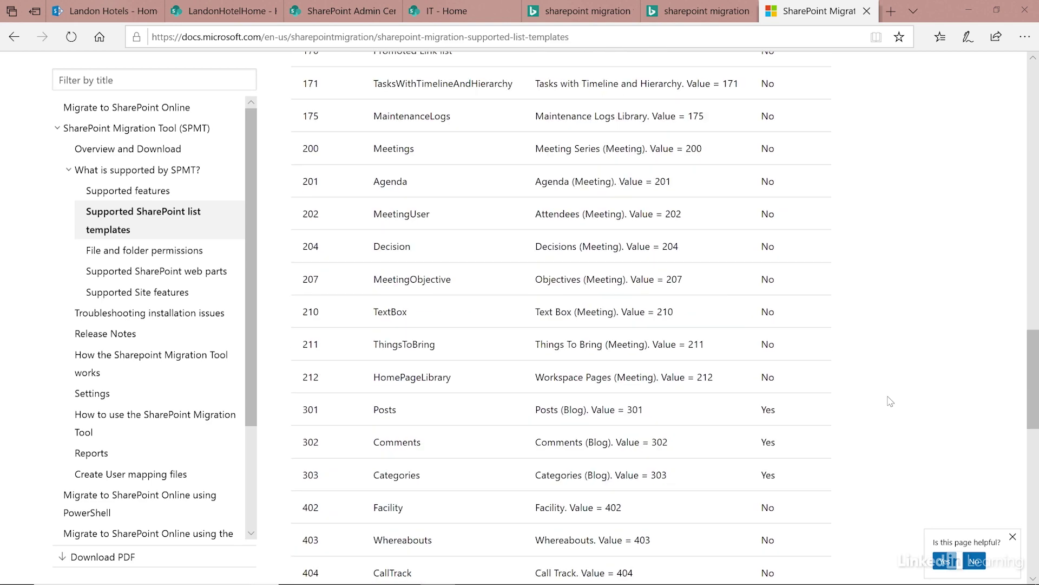
scroll(891, 402, "down", 12)
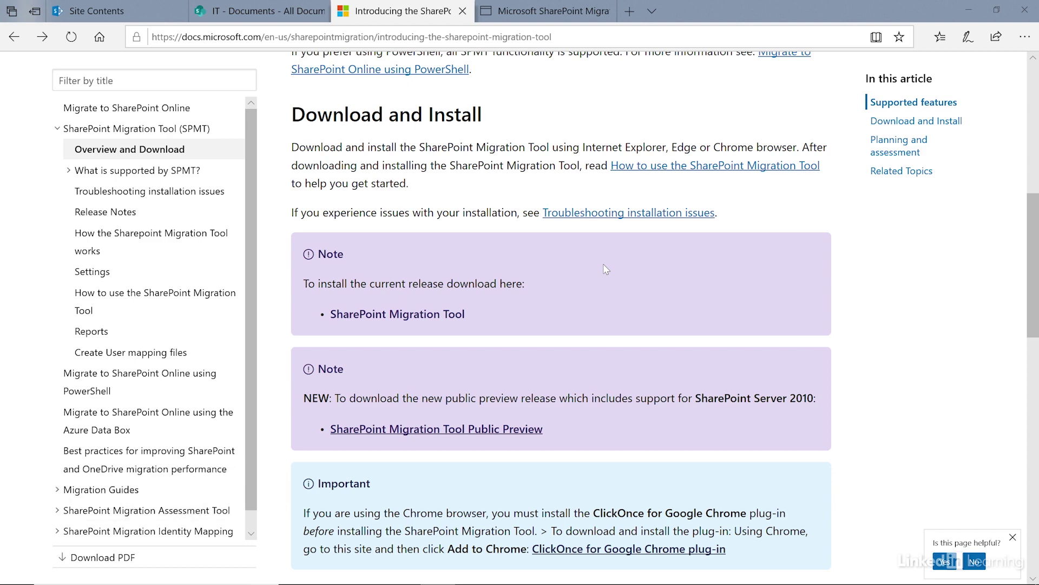
- Scroll down to the Download and Install notes with the Public Preview link
scroll(610, 317, "down", 1)
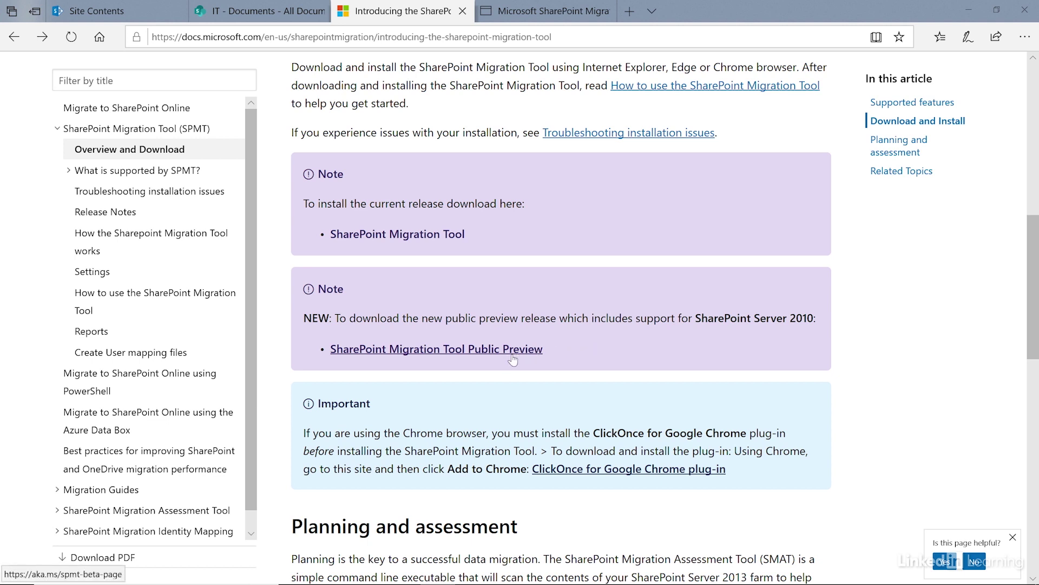
- Accept the Terms of Service, install the Public Preview, and open the downloaded installer
left_click(502, 9)
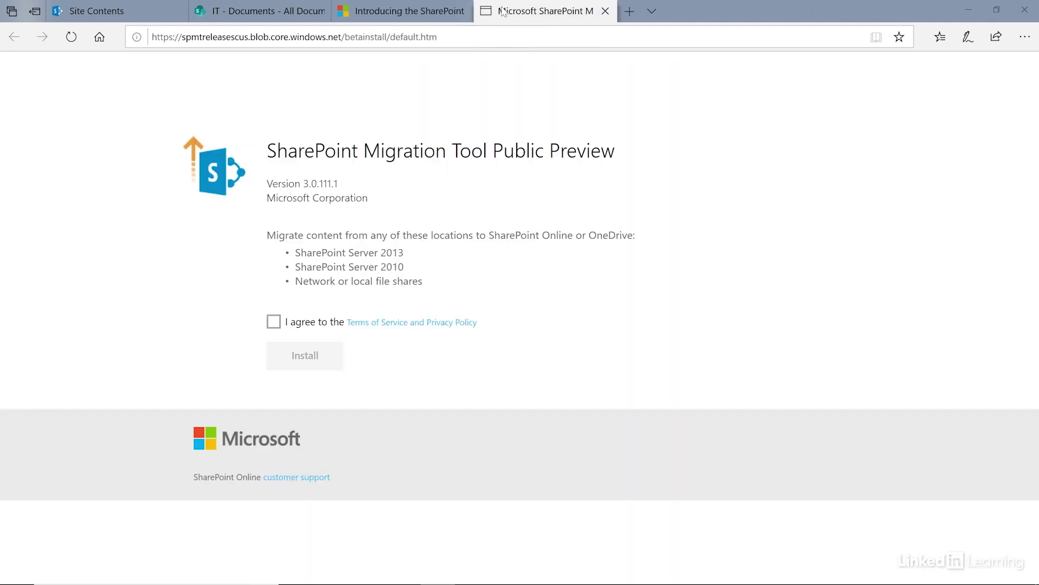
left_click(274, 323)
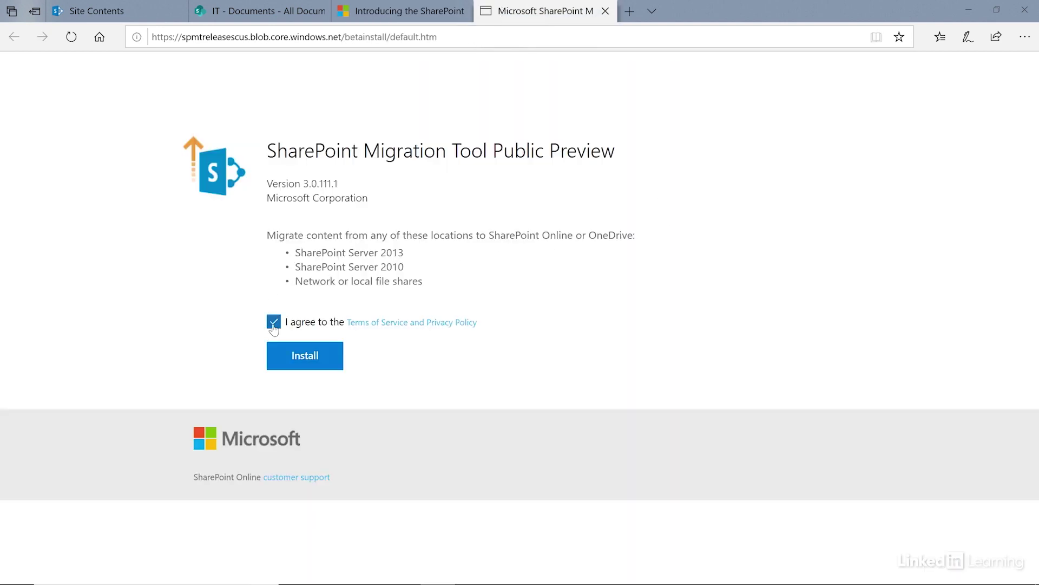
left_click(312, 363)
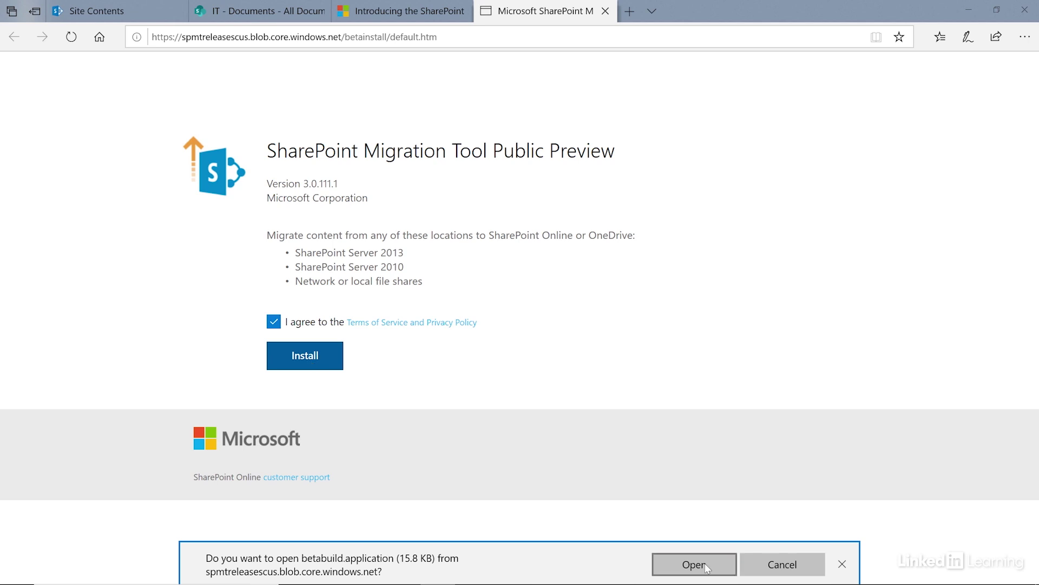
left_click(694, 564)
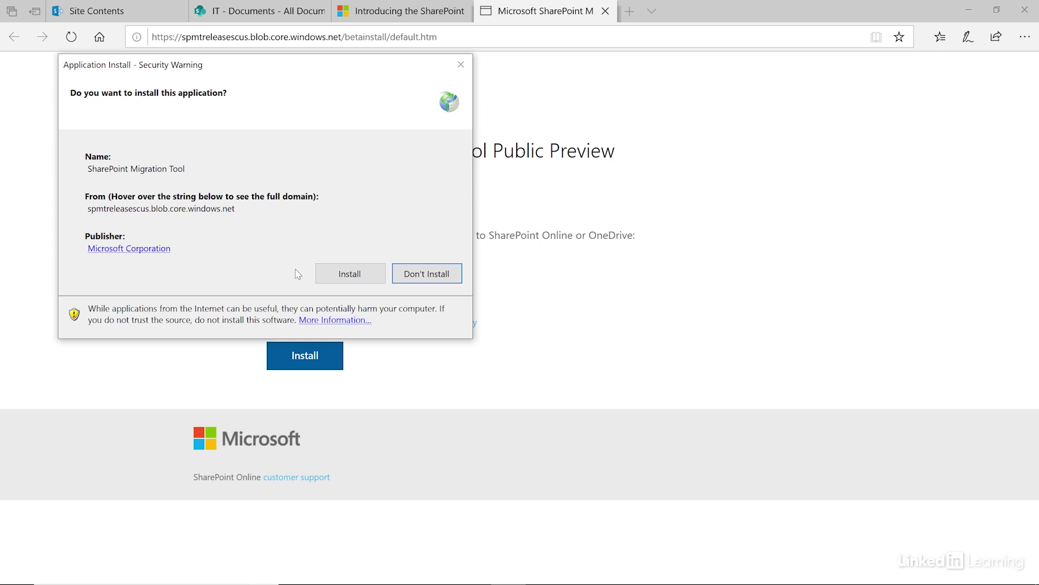
- Confirm the installation, then sign in with the Microsoft account e-mail and password
left_click(350, 276)
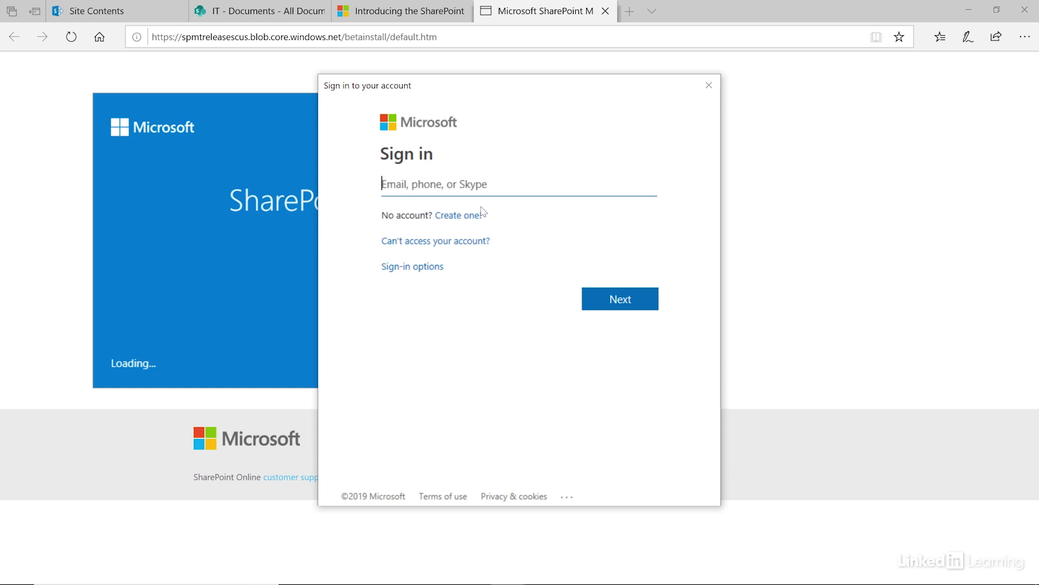
type("les")
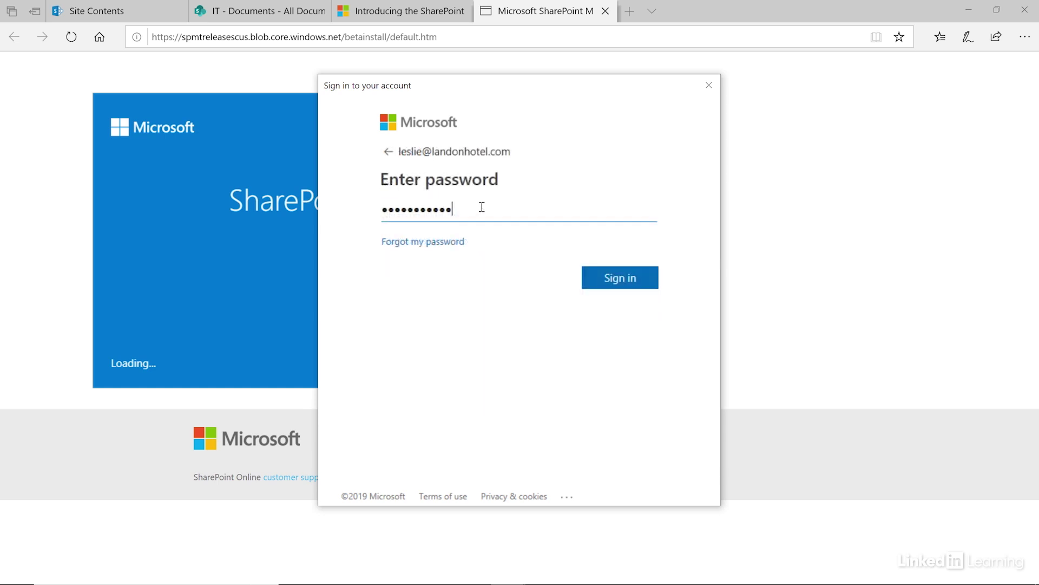
key("Tab")
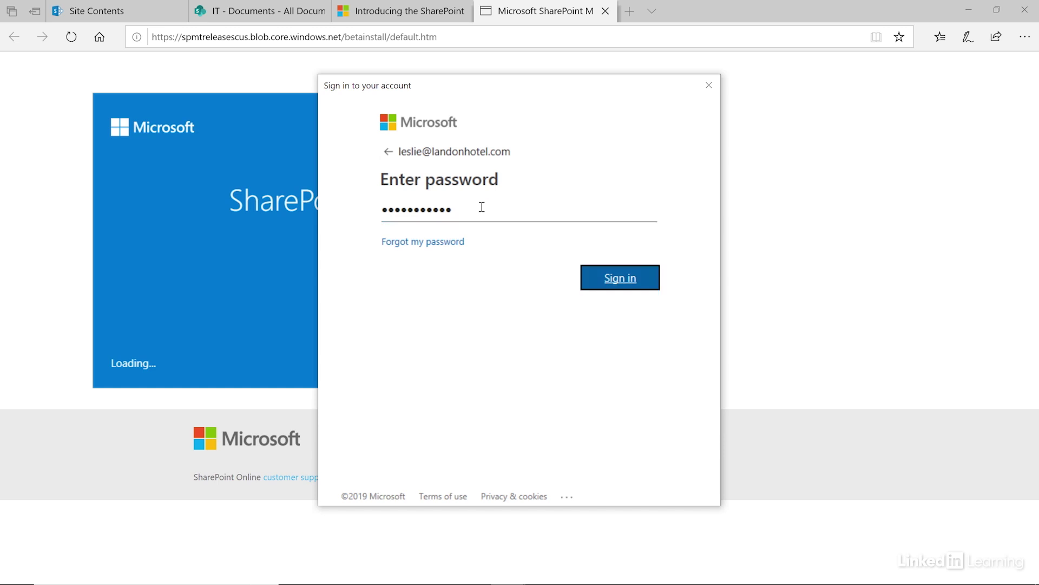
key("Return")
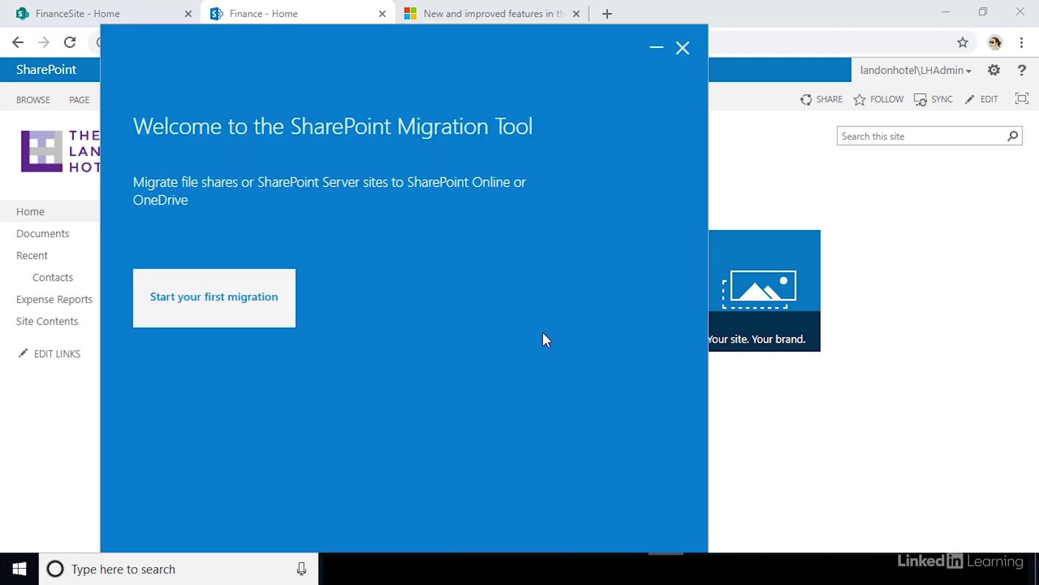
left_click(225, 306)
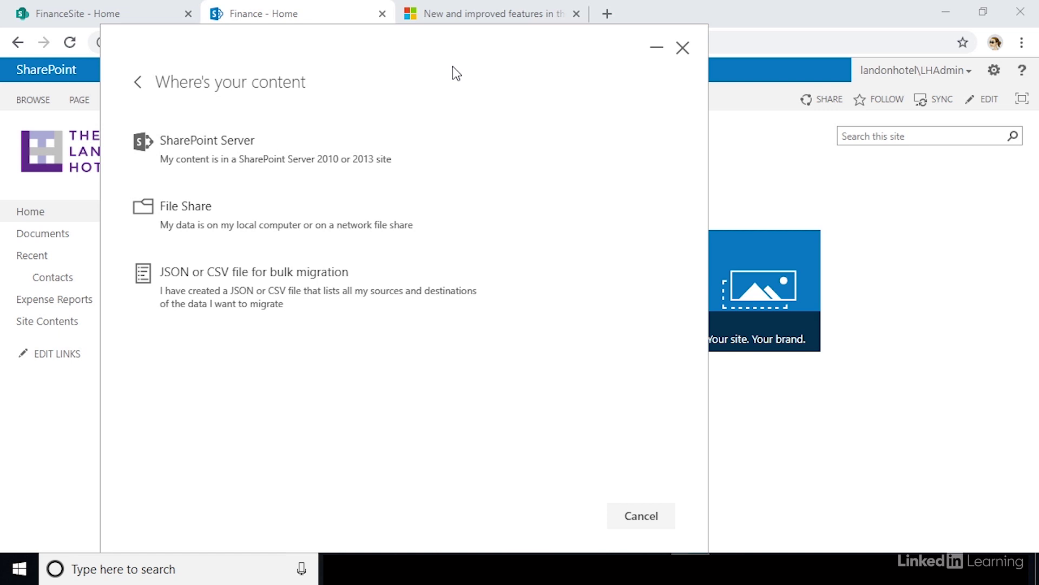
- Choose SharePoint Server as the location of the content to migrate
left_click(445, 156)
- Copy the Finance site URL from the browser and load it as the source site
left_click(333, 15)
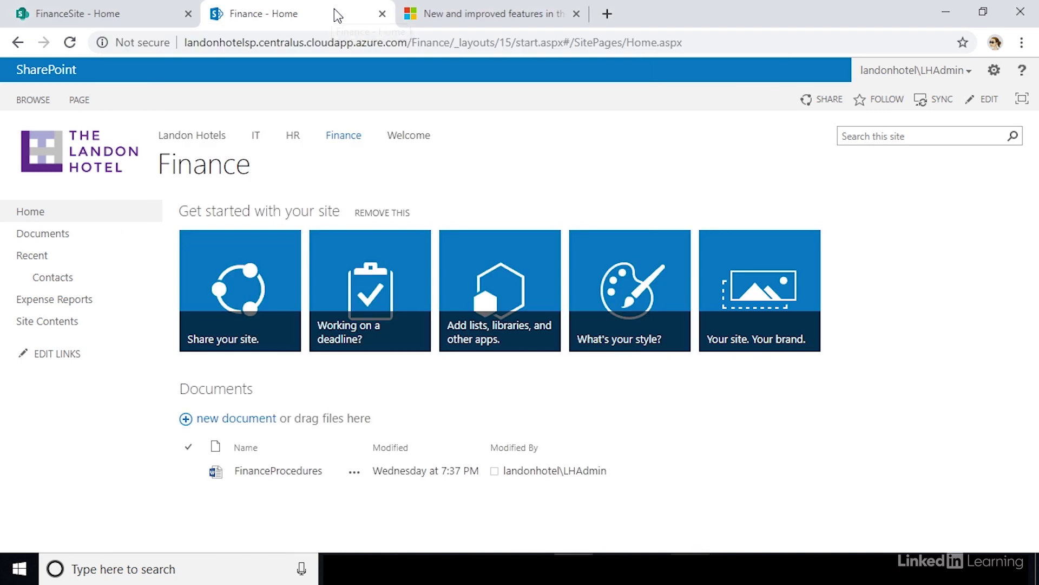
left_click_drag(454, 42, 183, 42)
key("ctrl+c")
key("alt+Tab")
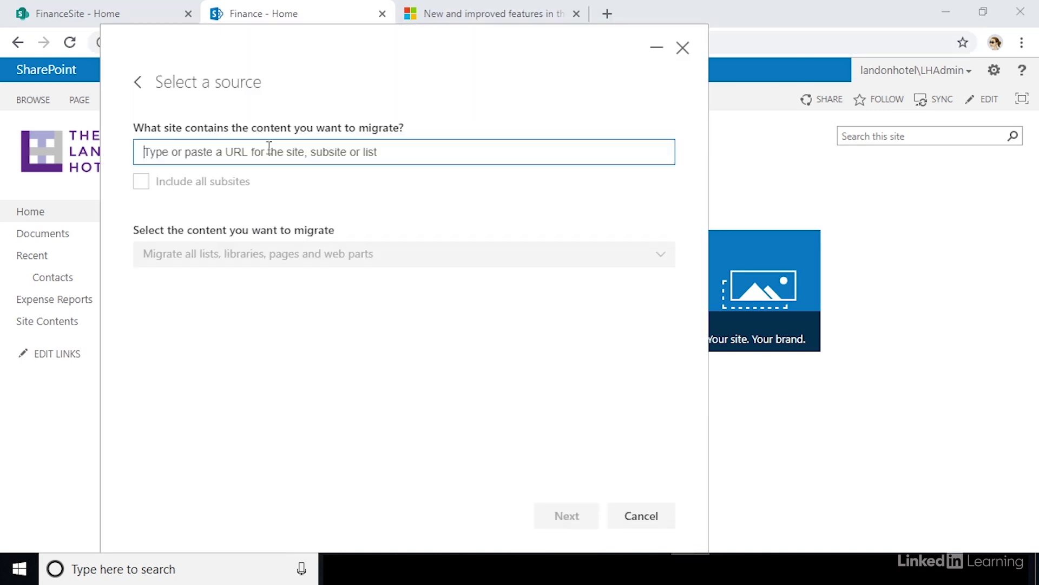
key("ctrl+v")
left_click(419, 188)
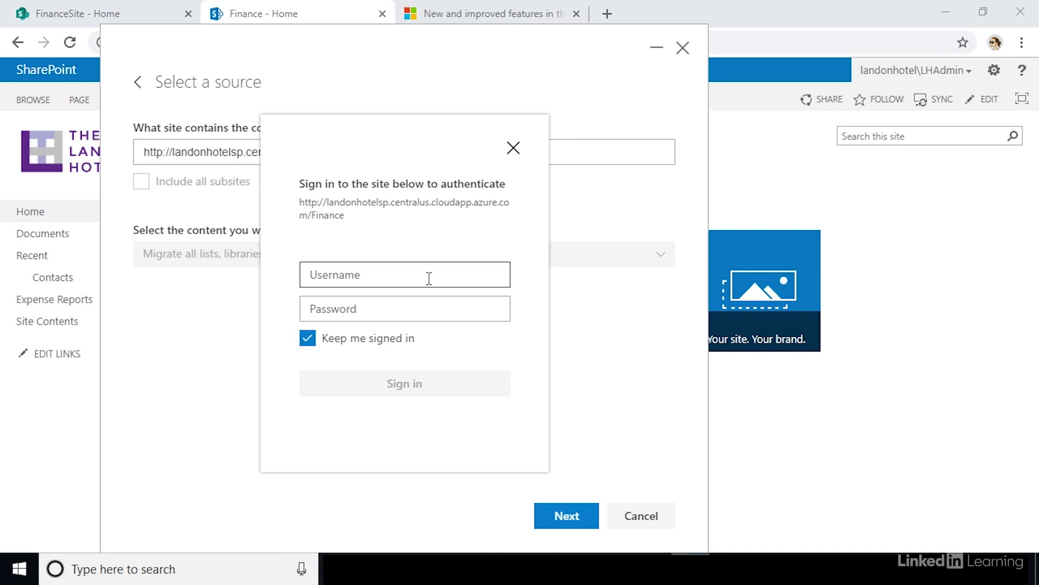
- Sign in with the site admin credentials and keep migrating all lists, libraries, pages and web parts
left_click(429, 278)
type("landonhotel\\lhadmin")
key("Tab")
type("••••••••••••")
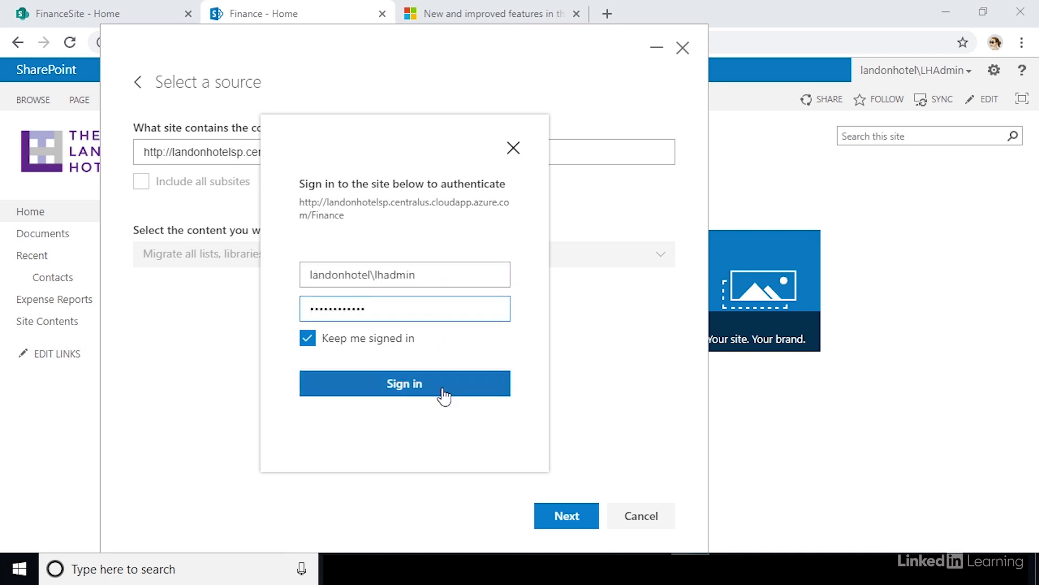
left_click(442, 396)
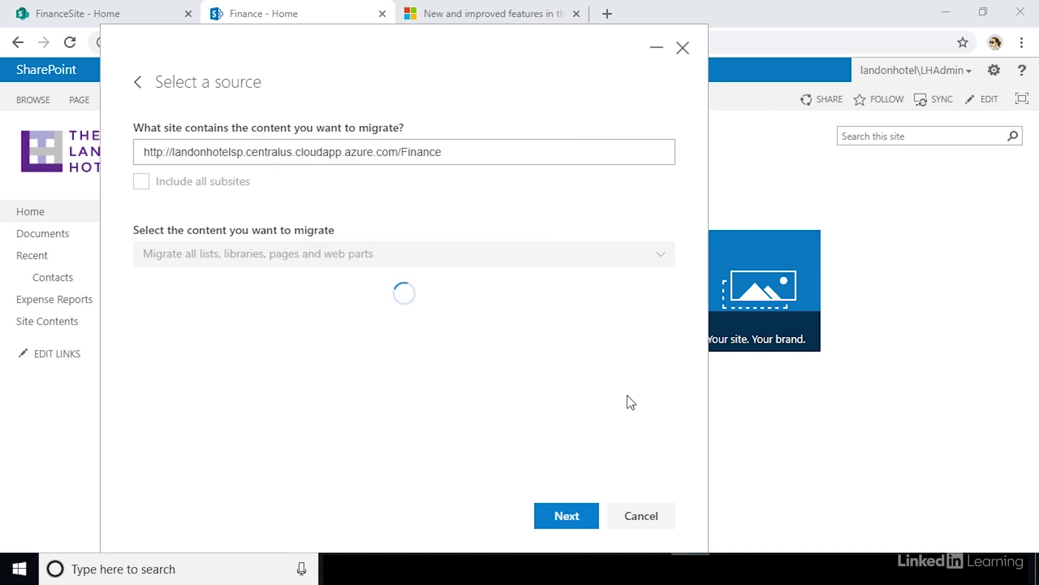
left_click(657, 254)
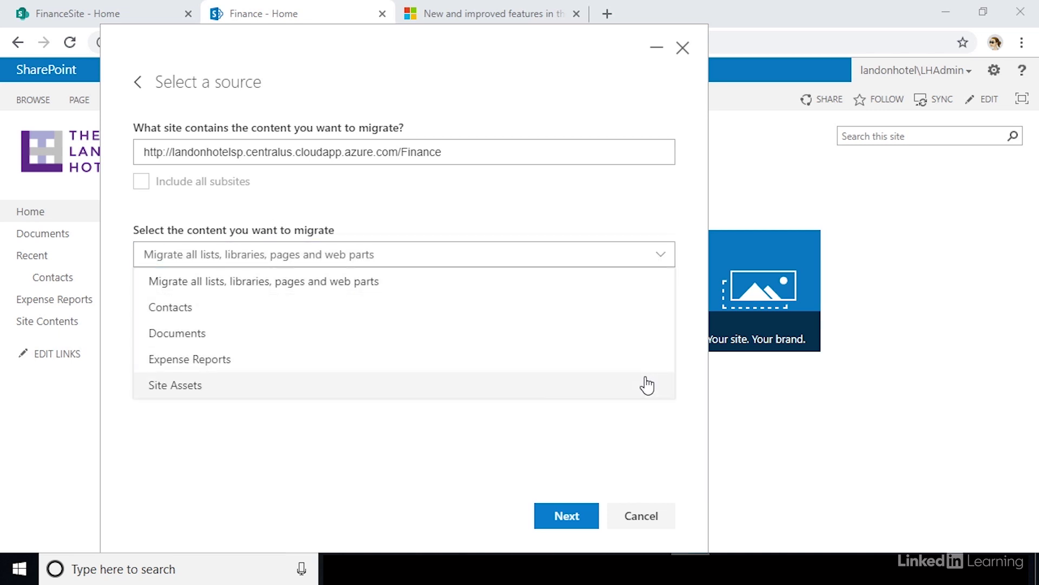
left_click(598, 281)
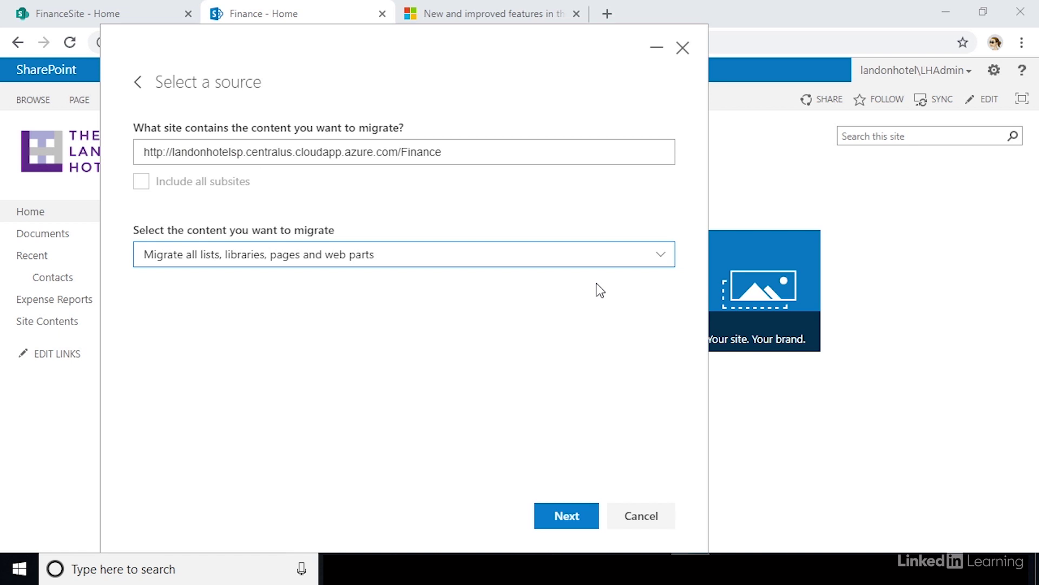
left_click(585, 520)
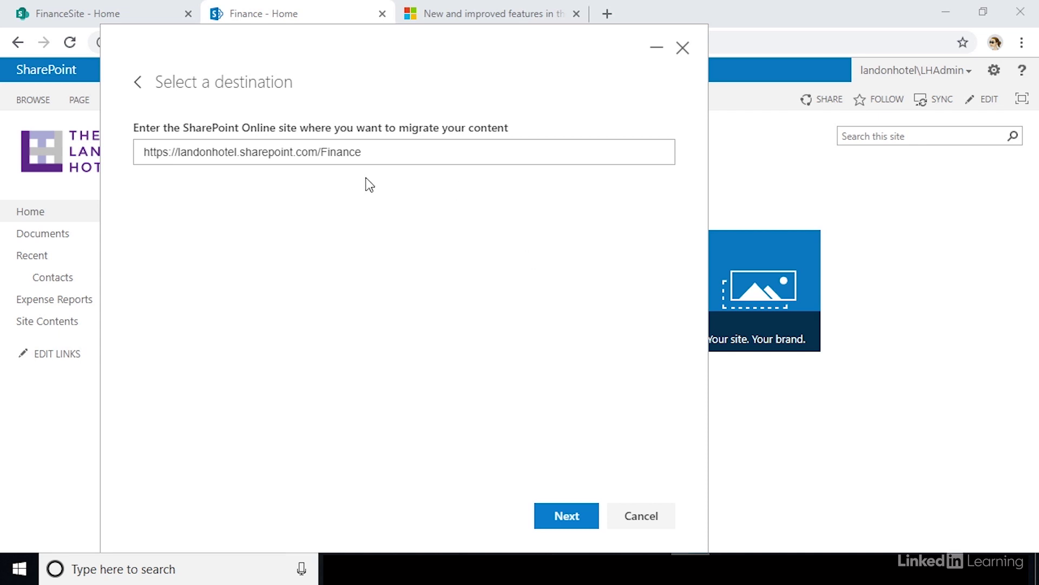
left_click(321, 152)
type("sites/Finance")
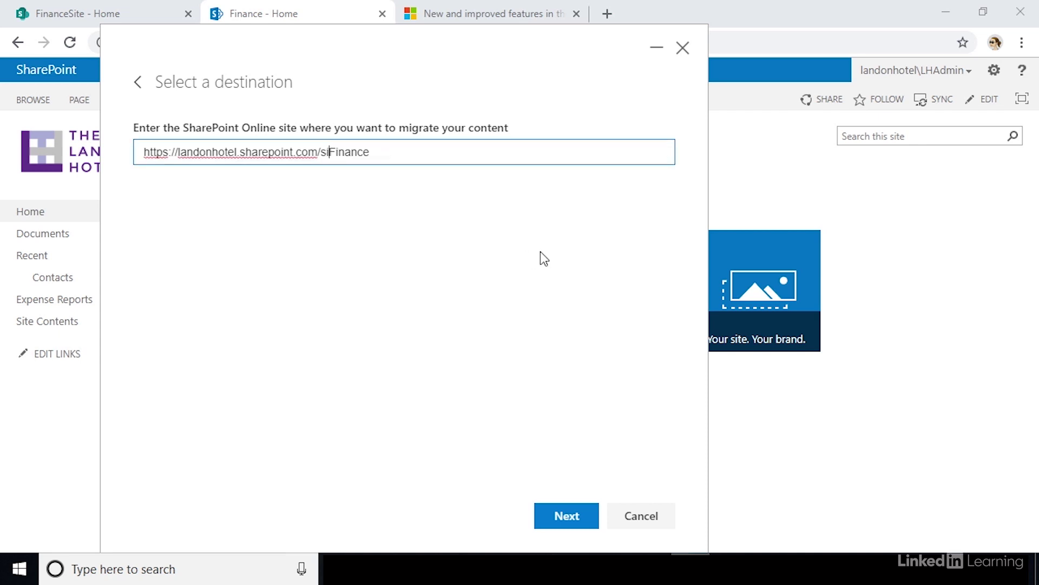
type("Site")
left_click(461, 201)
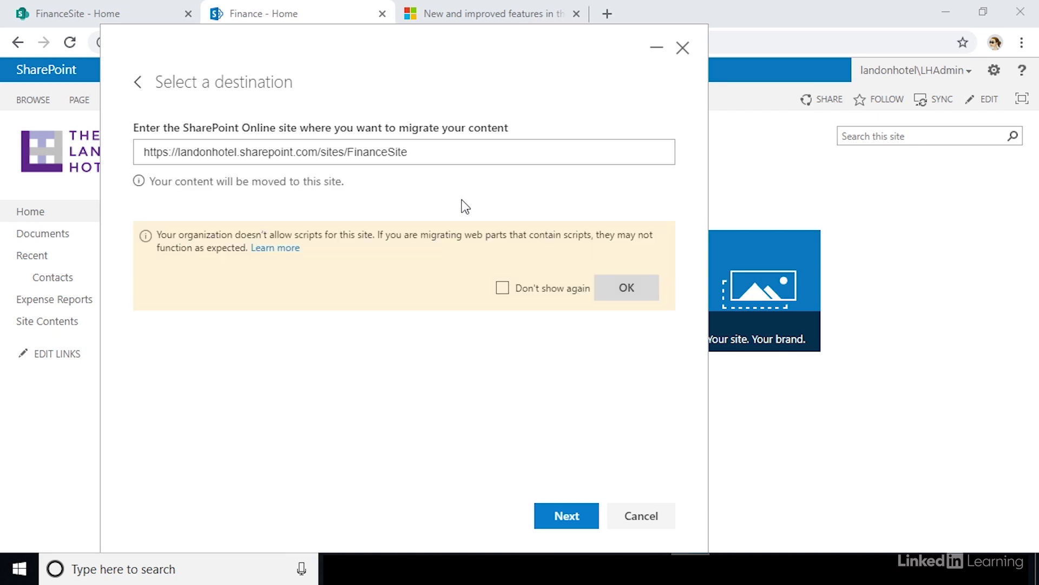
left_click(567, 516)
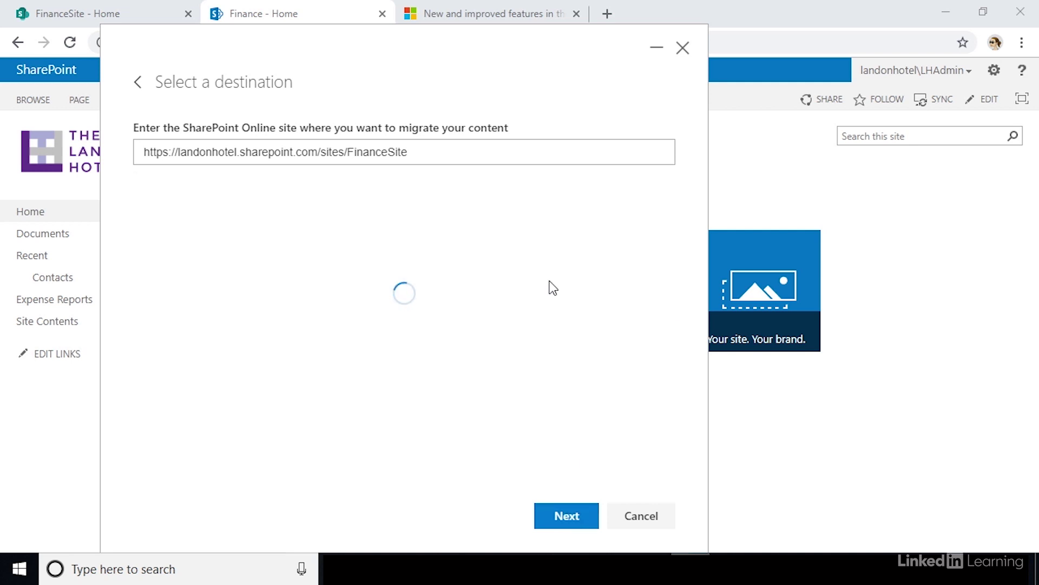
- Name the migration 'FinanceSiteMigration'
left_click(348, 156)
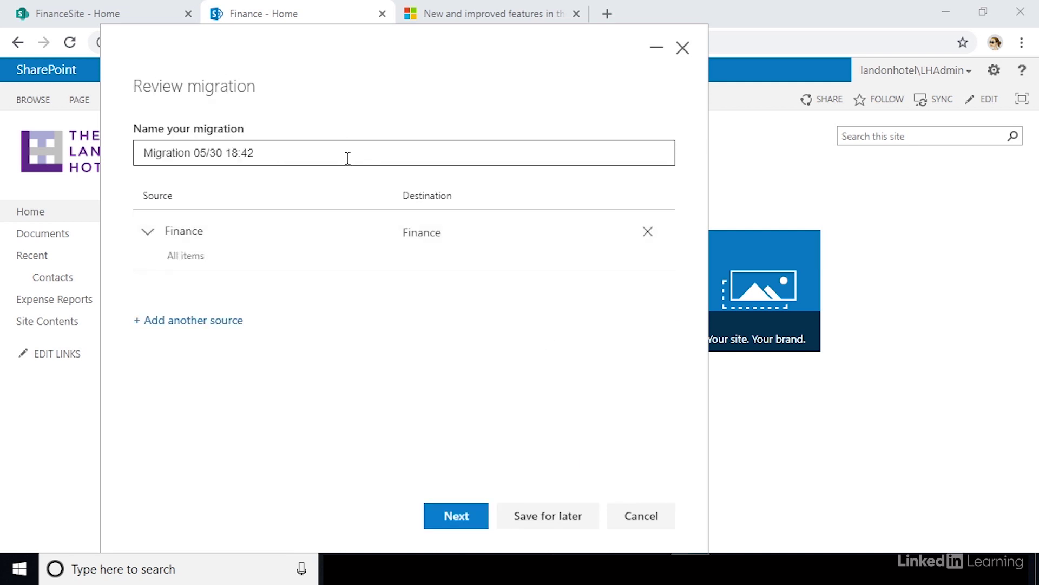
key("ctrl+shift+Left")
key("ctrl+shift+Left")
key("ctrl+shift+Left")
key("ctrl+shift+Left")
key("ctrl+shift+Left")
key("ctrl+shift+Left")
type("FinanceSiteMigration")
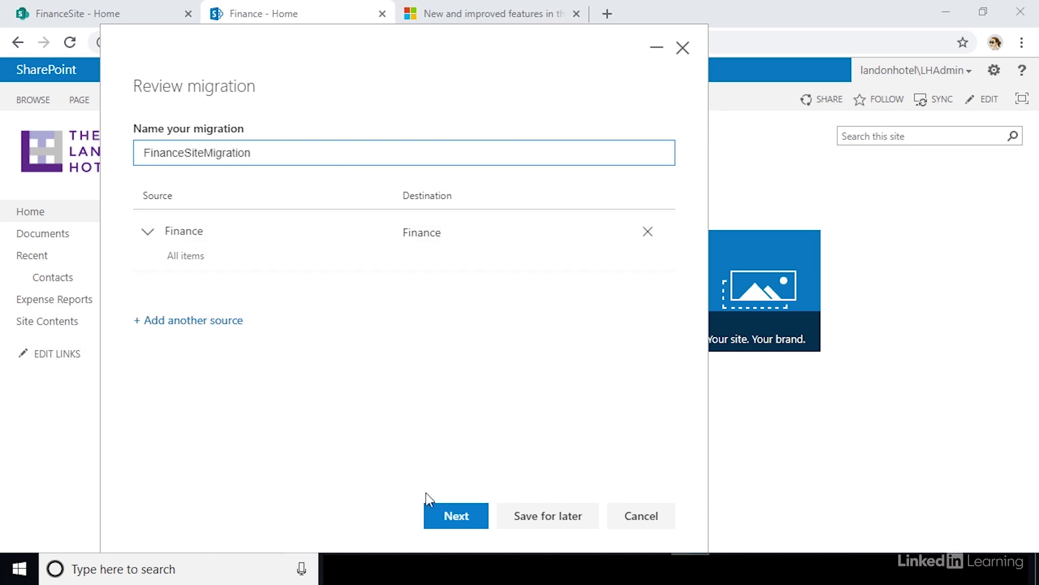
left_click(455, 525)
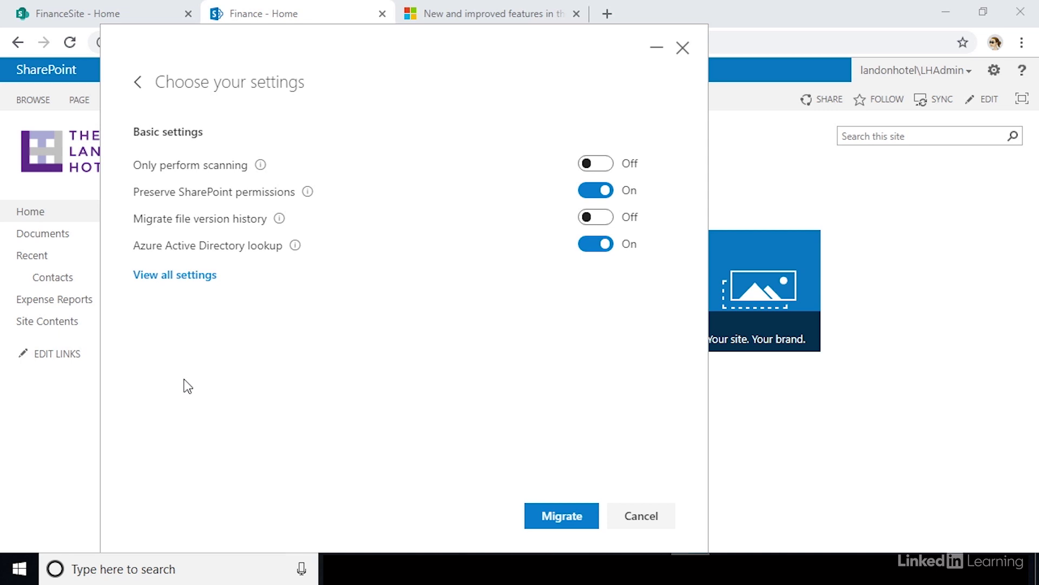
- Save the full migration settings and run the migration of all 11 Finance items
left_click(185, 277)
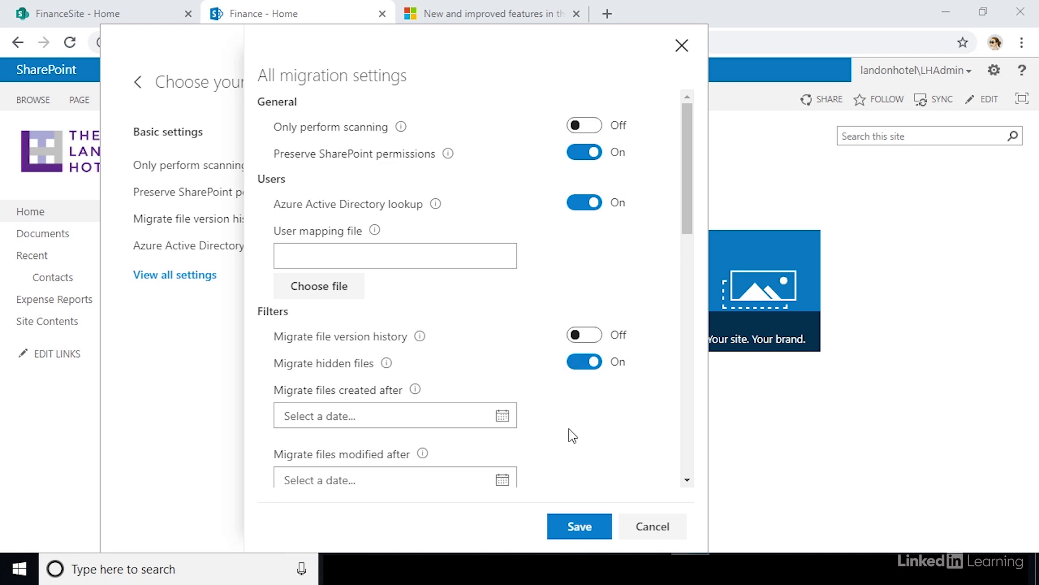
left_click(576, 528)
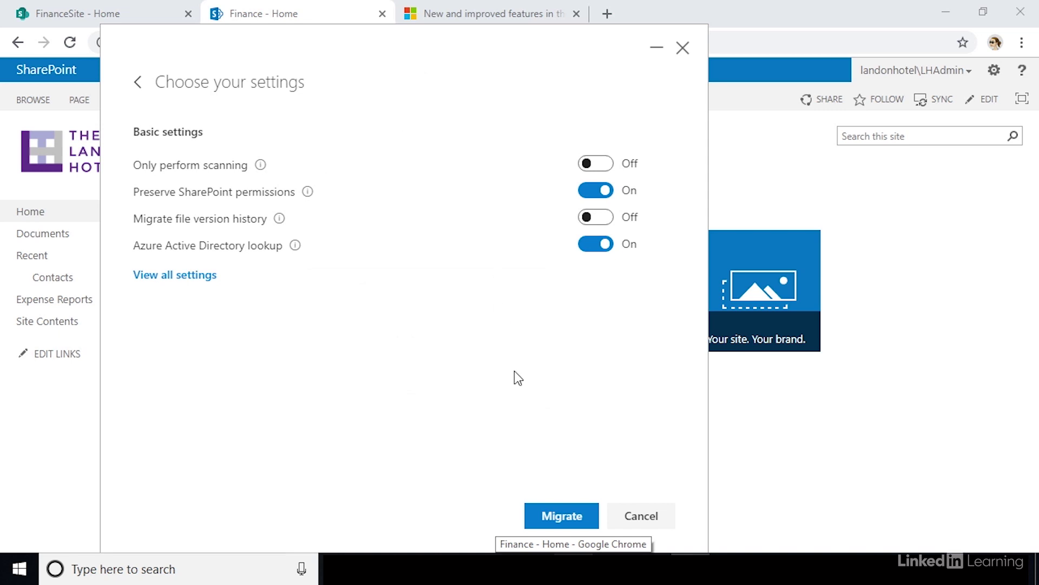
left_click(564, 525)
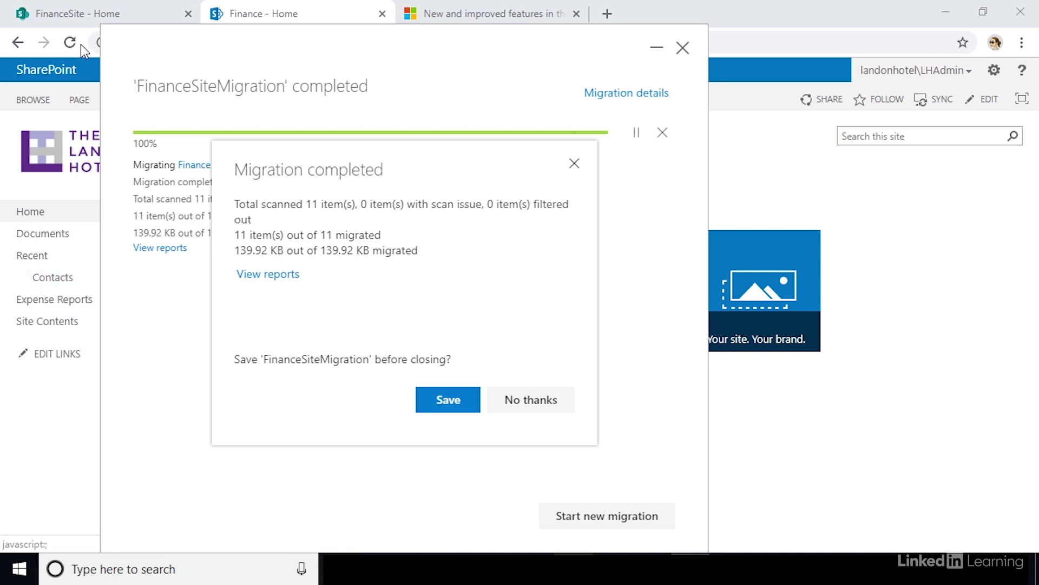
- Switch to the browser to check the Finance site's Expense Reports library
left_click(83, 16)
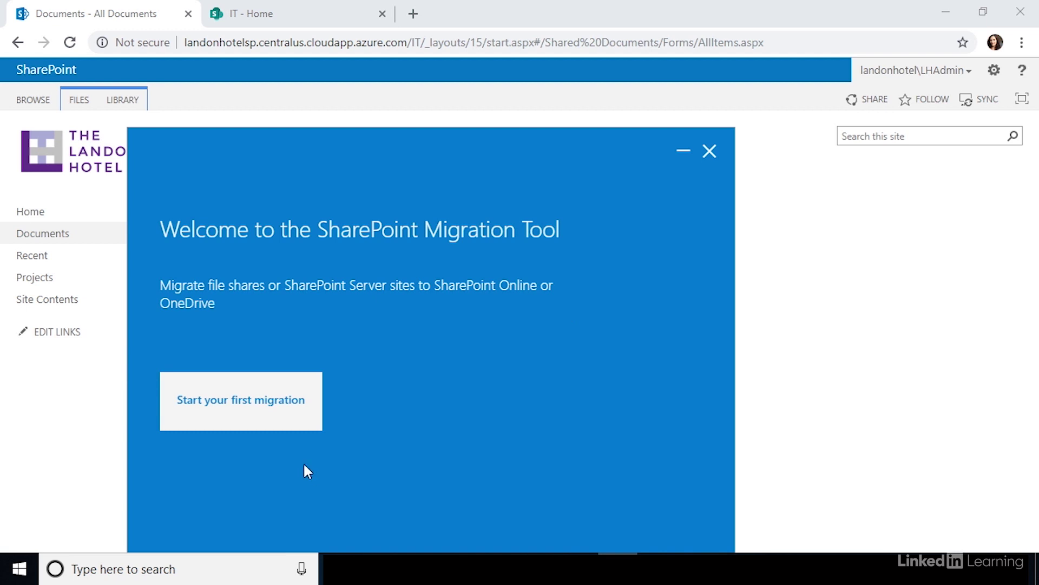
- Start a new migration from the welcome screen
left_click(284, 427)
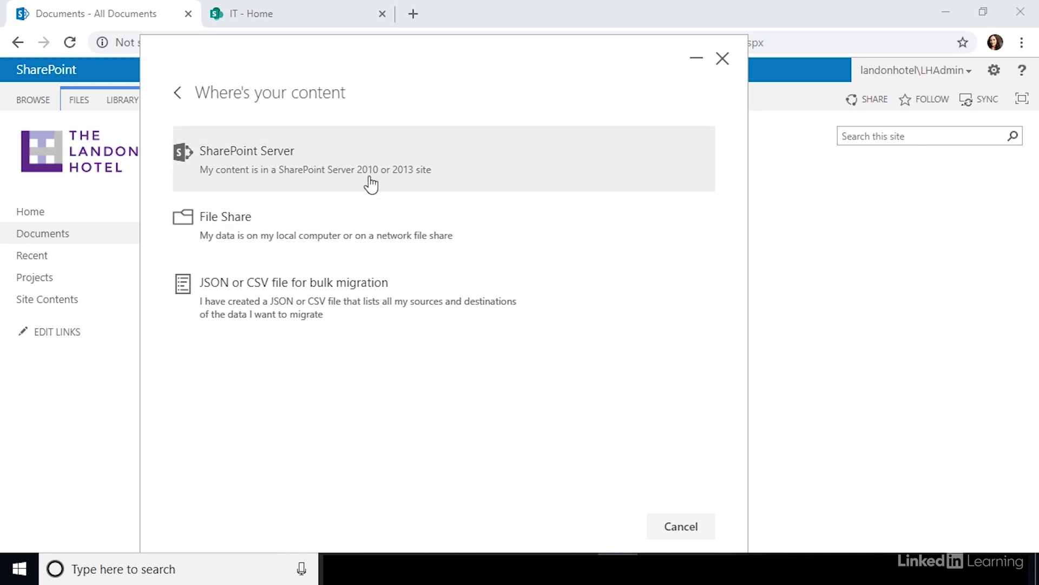
- Choose SharePoint Server as the source and paste in the on-premises IT site address
left_click(371, 184)
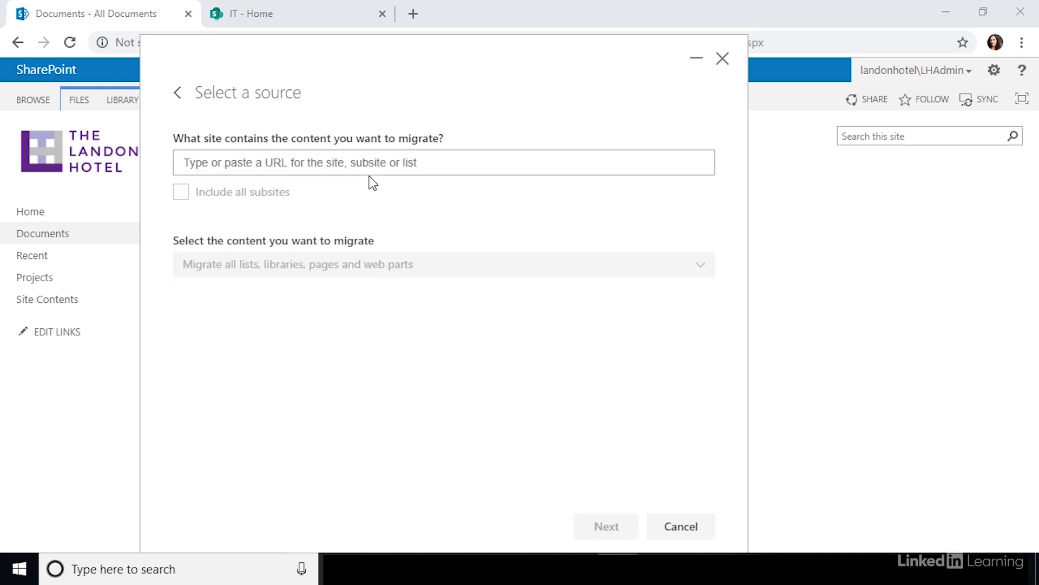
left_click(117, 21)
key("alt+Tab")
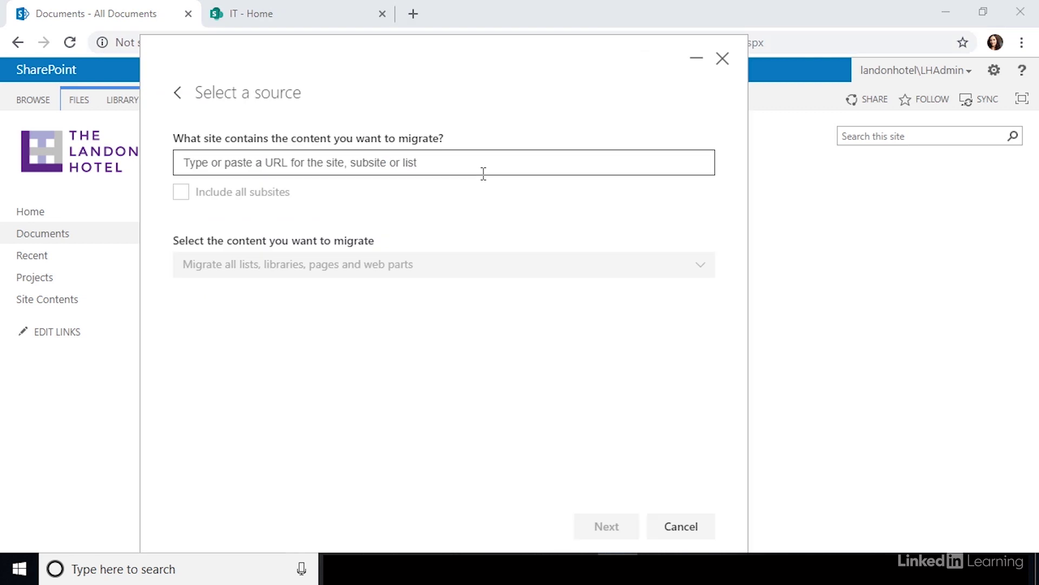
left_click(483, 173)
type("http://landonhotelsp.centralus.cloudapp.azure.com/IT")
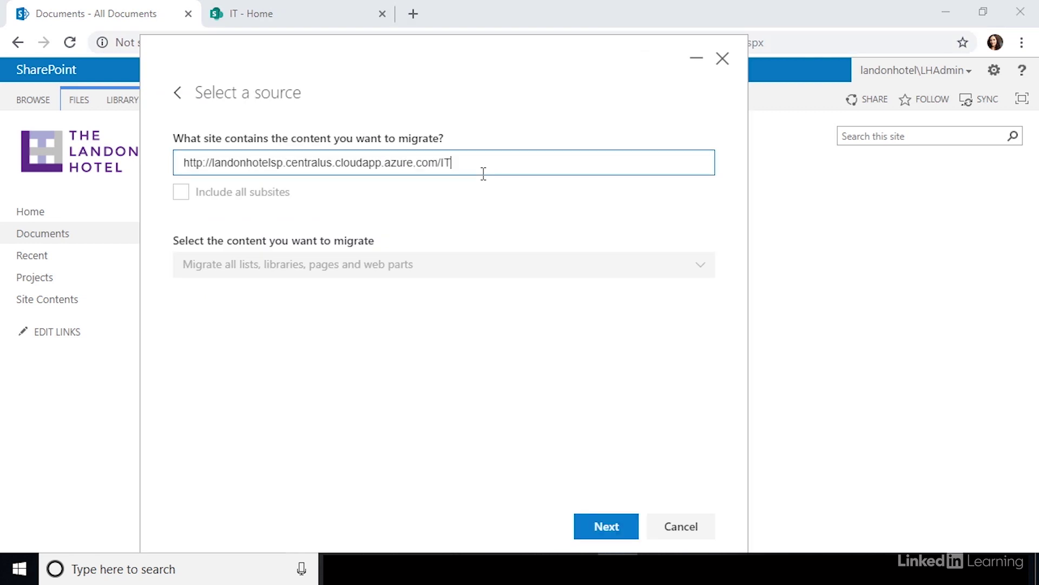
- Sign in to the source IT site with the domain admin account
left_click(498, 199)
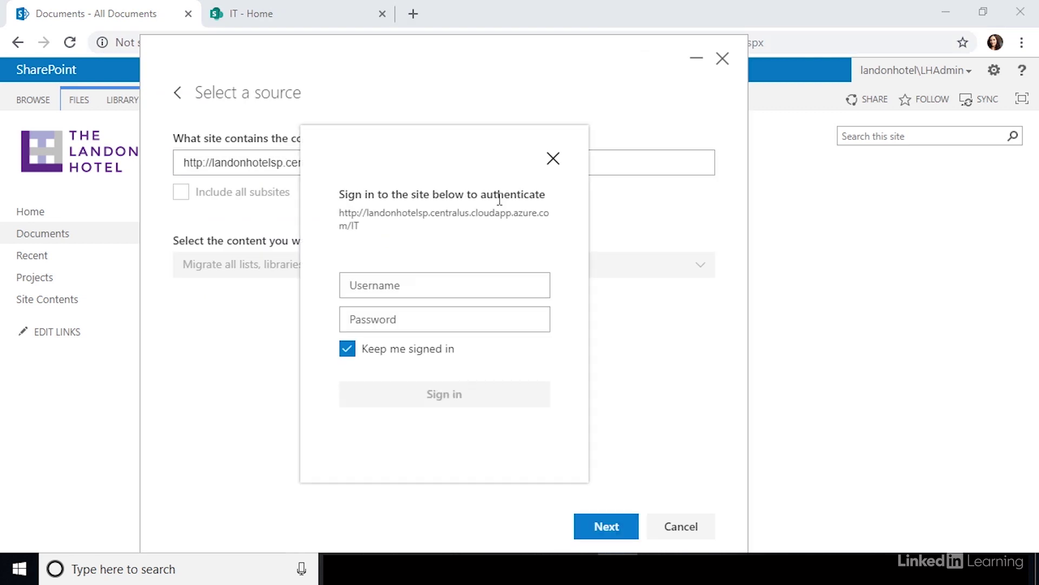
left_click(486, 287)
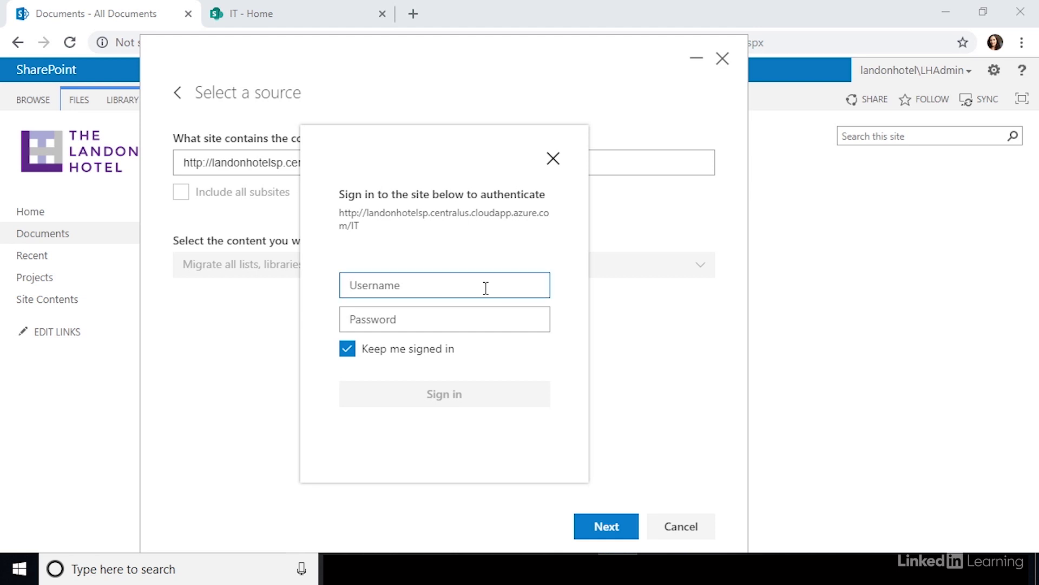
type("landonhotel\\lhadmin")
key("Tab")
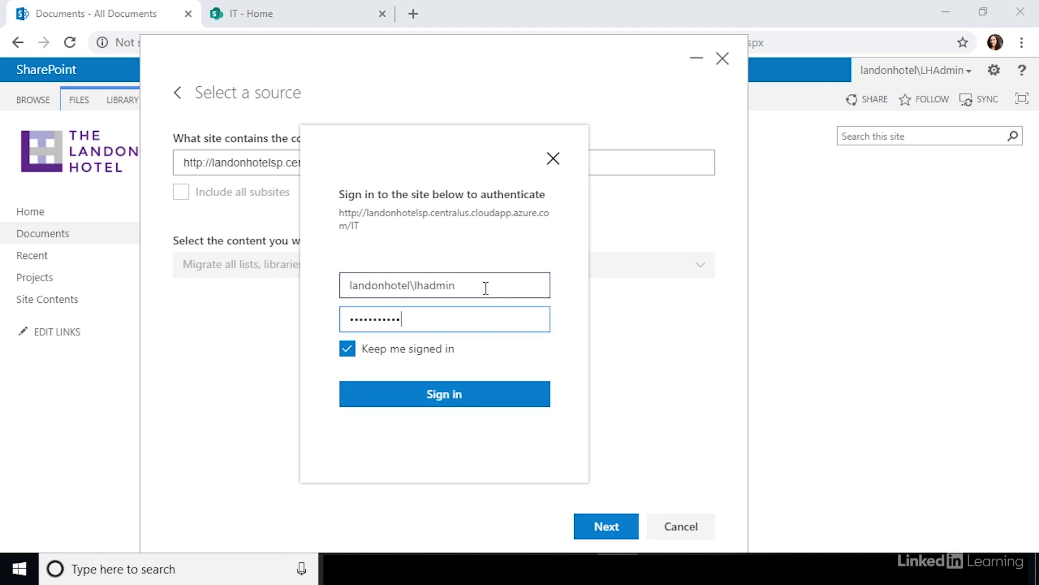
key("Return")
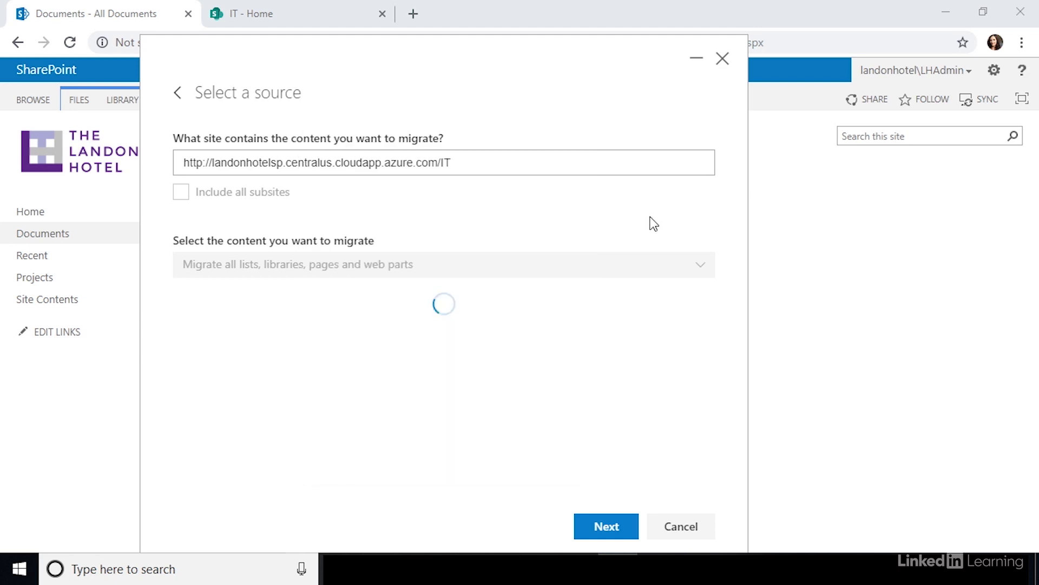
- Select only the Documents library as the content to migrate and continue
left_click(692, 279)
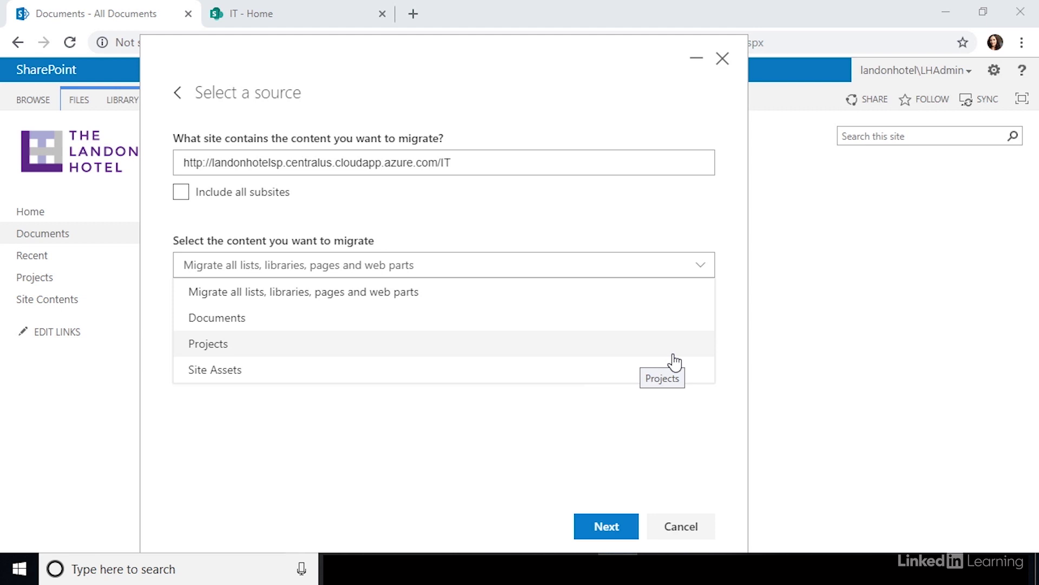
left_click(667, 327)
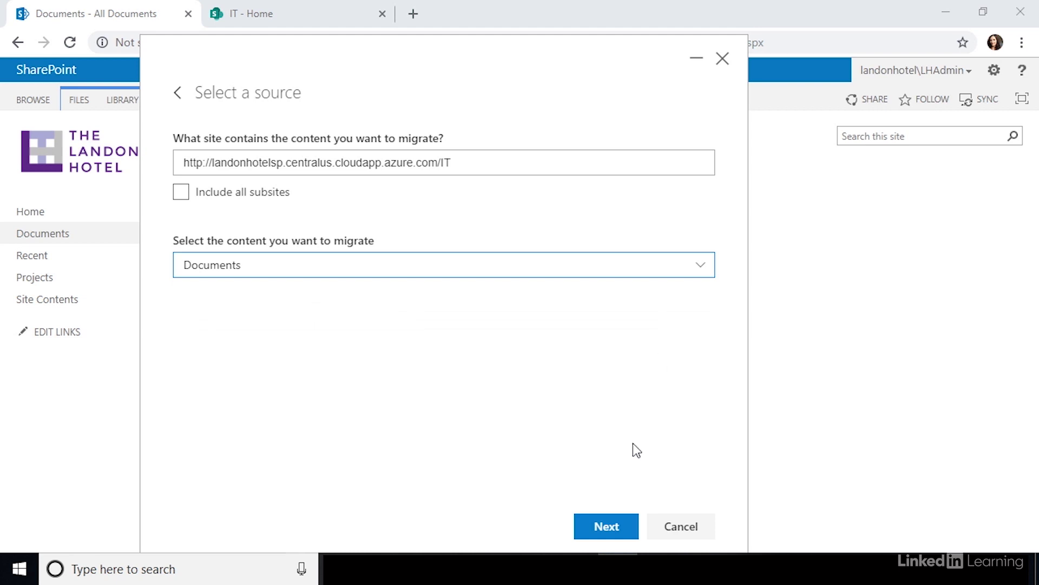
left_click(625, 527)
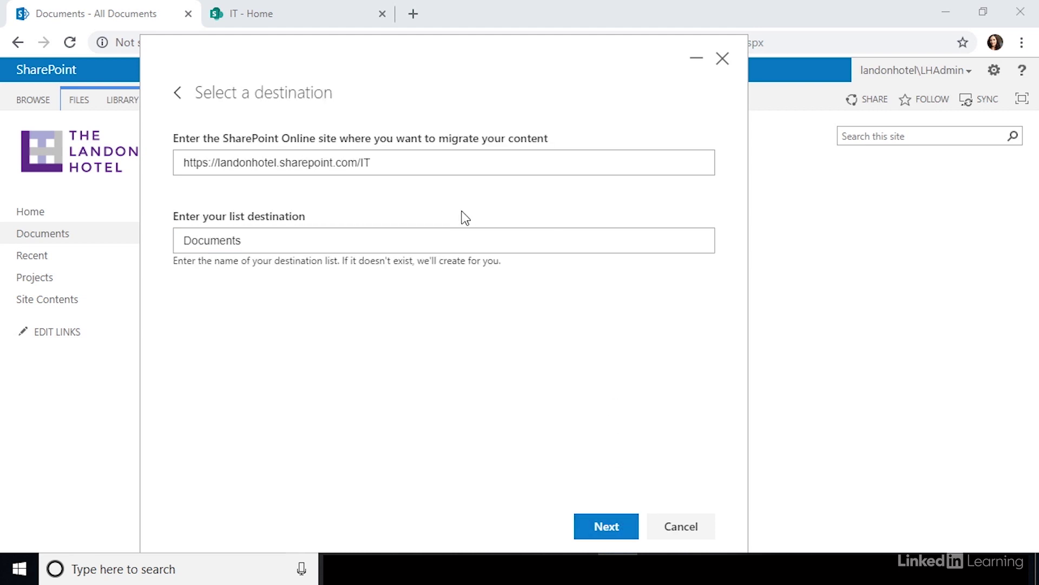
left_click(362, 164)
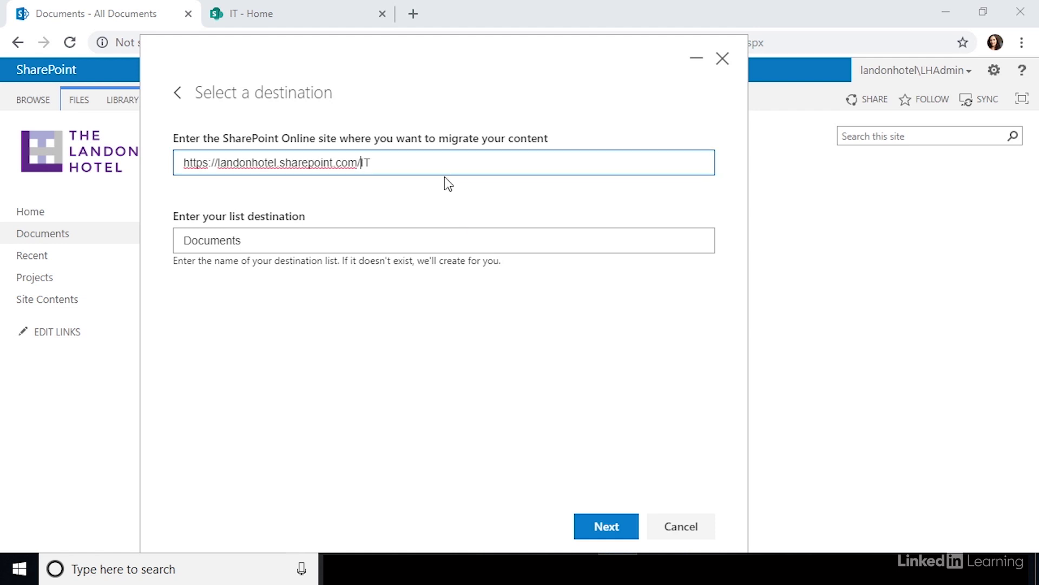
type("sites/")
left_click(452, 238)
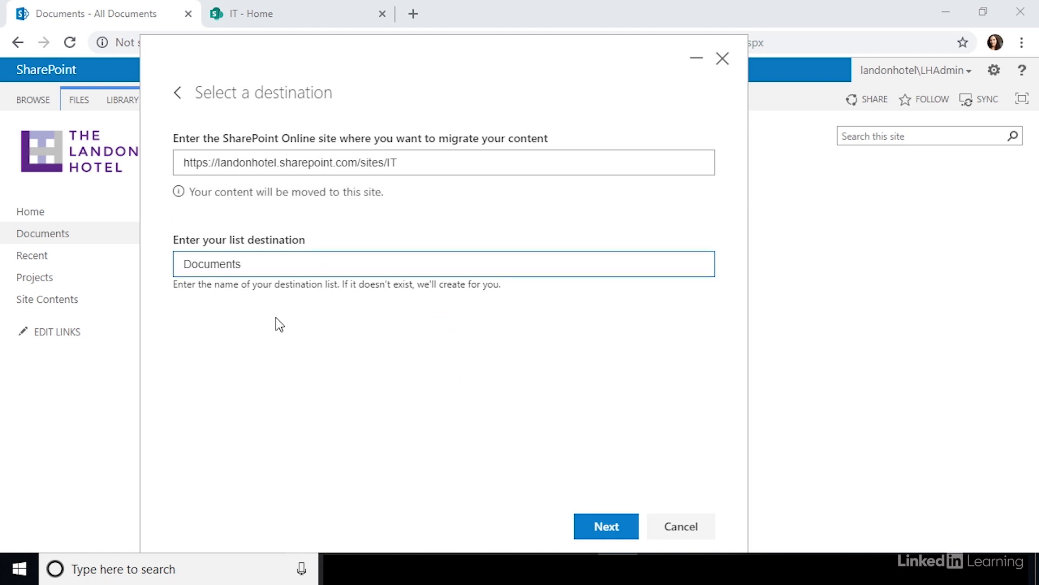
left_click(617, 534)
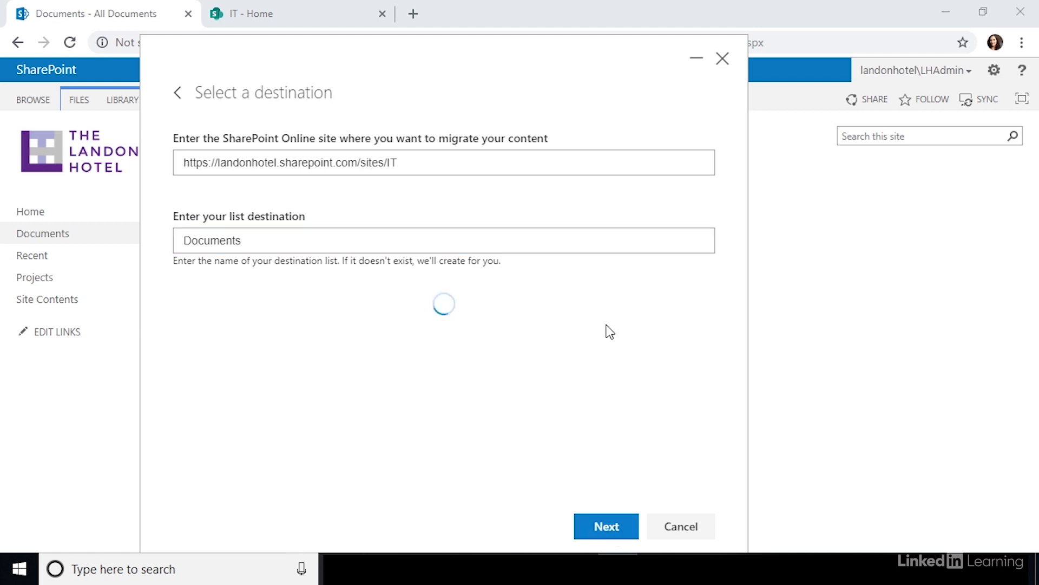
left_click(427, 163)
- Rename the migration to ITDocsMigration
key("ctrl+a")
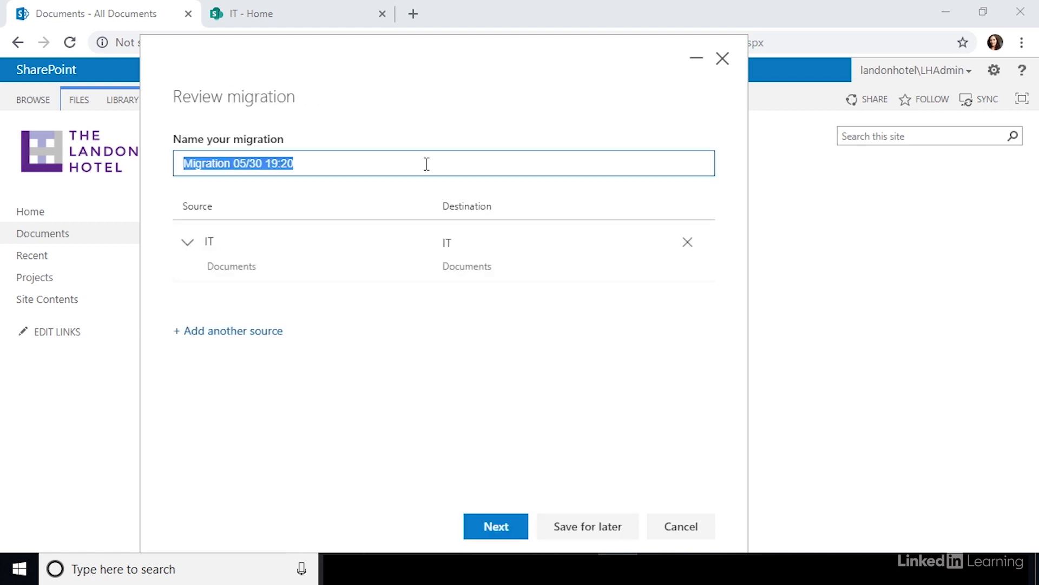
type("ITDocsMigration")
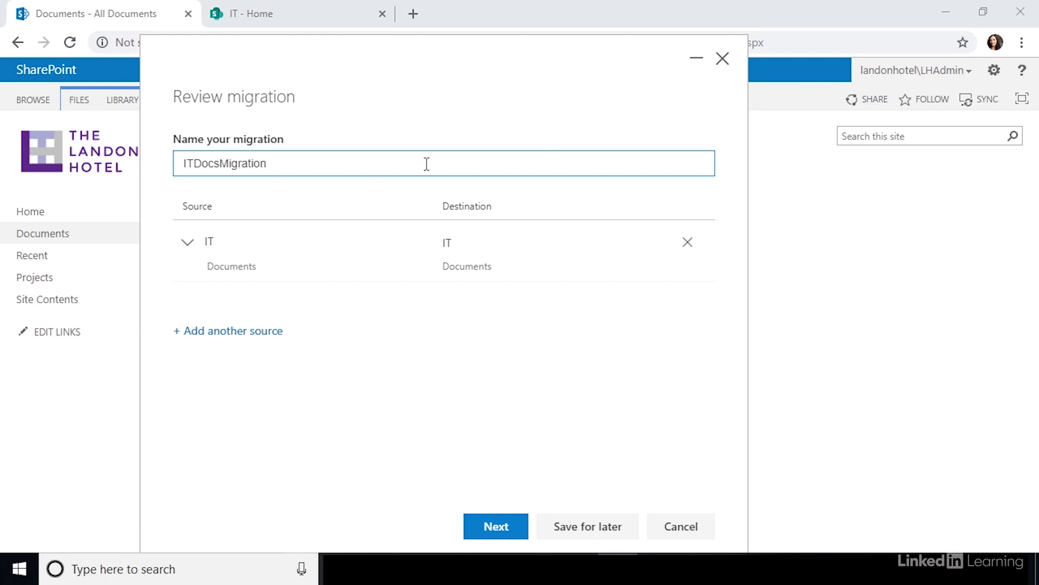
left_click(511, 530)
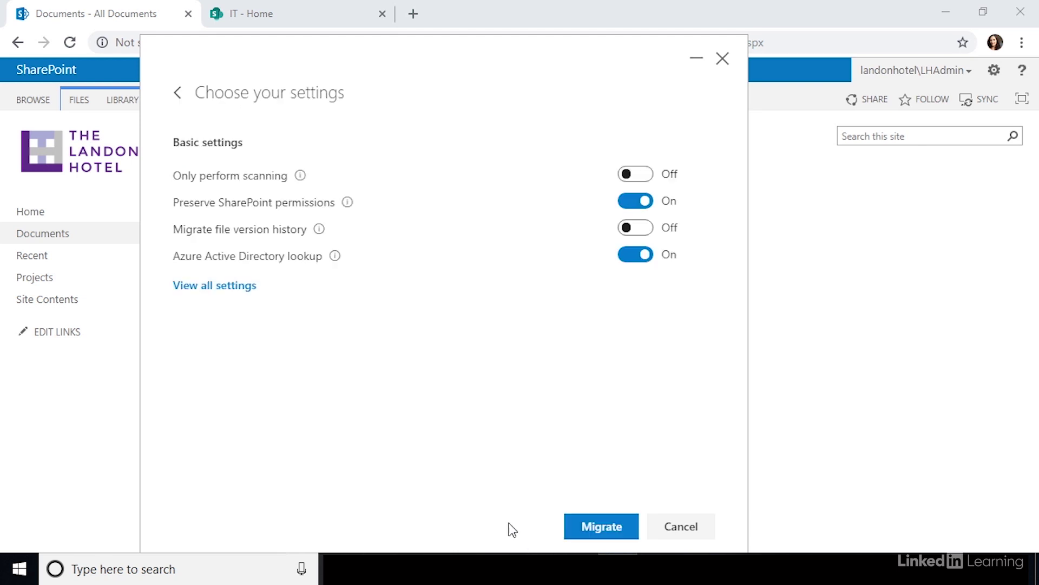
- Review all migration settings, save them unchanged, and start the migration
left_click(246, 287)
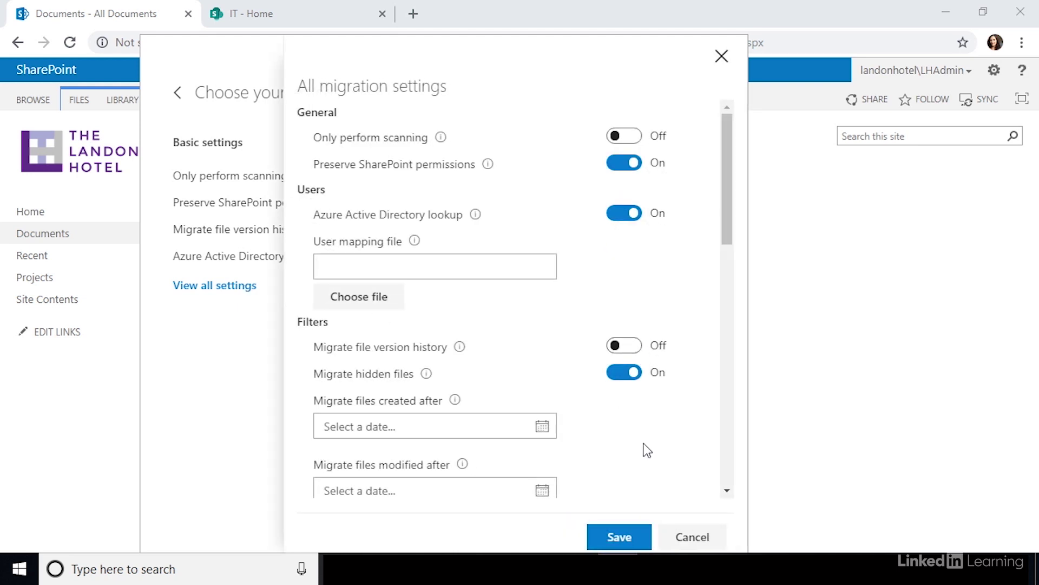
scroll(647, 450, "down", 8)
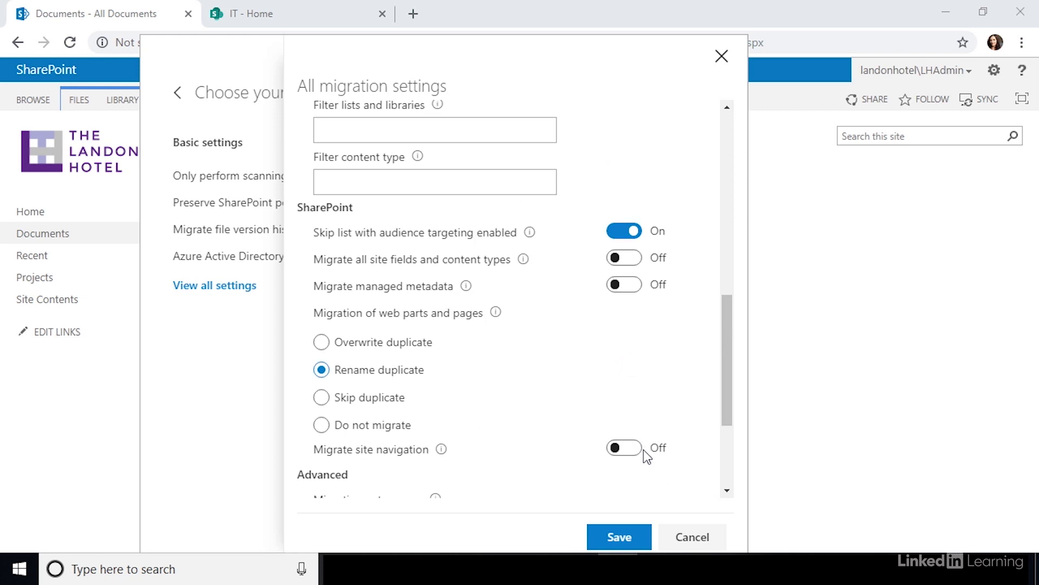
left_click(643, 536)
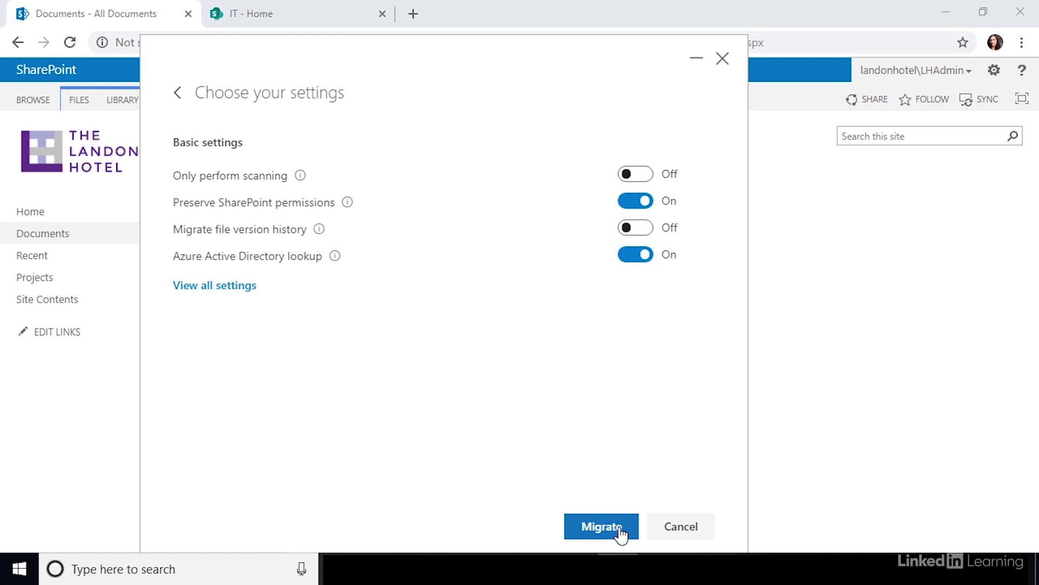
left_click(622, 530)
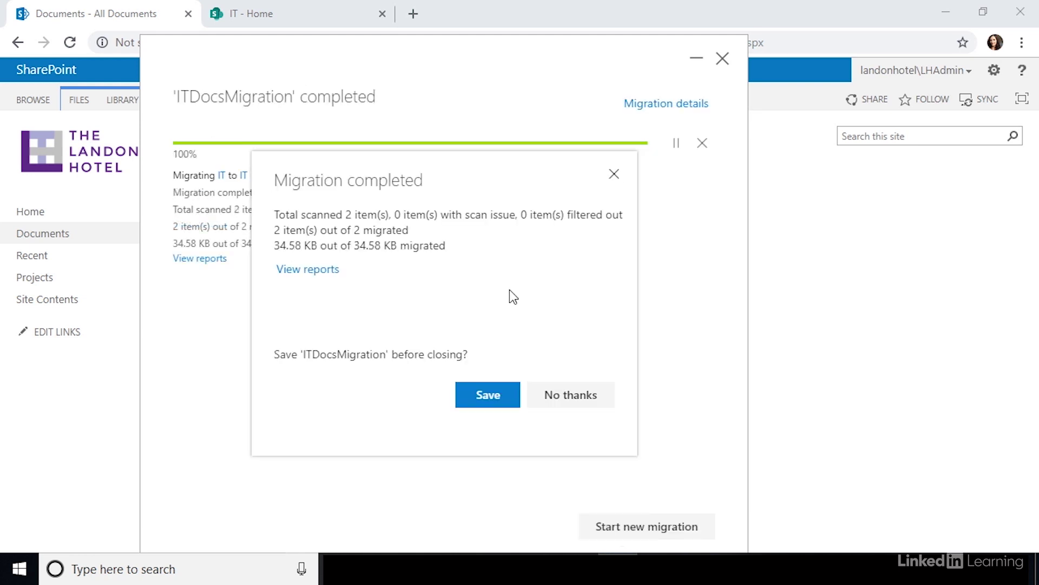
- Open the SharePoint Online IT site's Documents library to check the migrated files
left_click(282, 14)
left_click(57, 296)
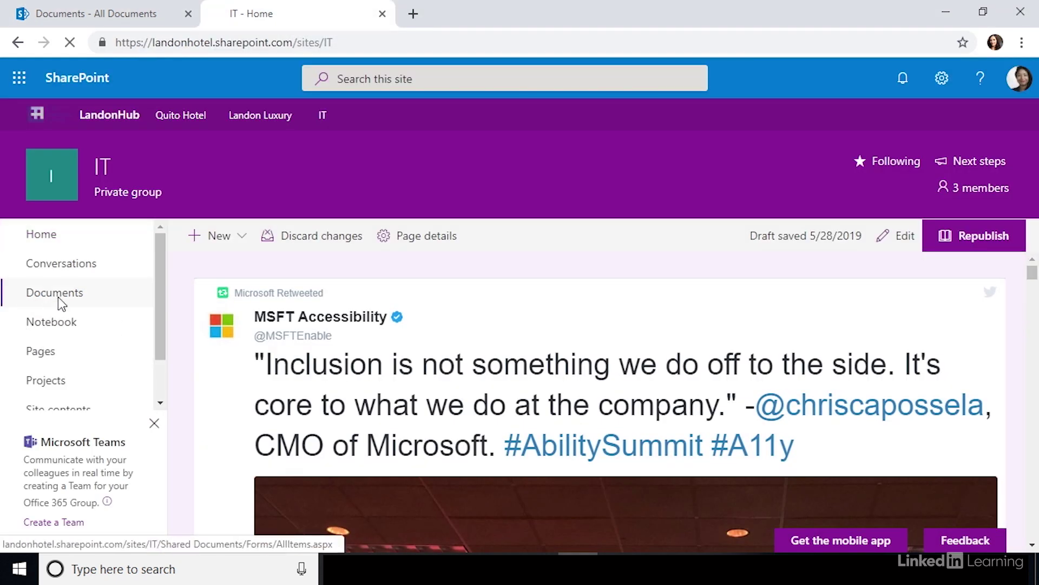